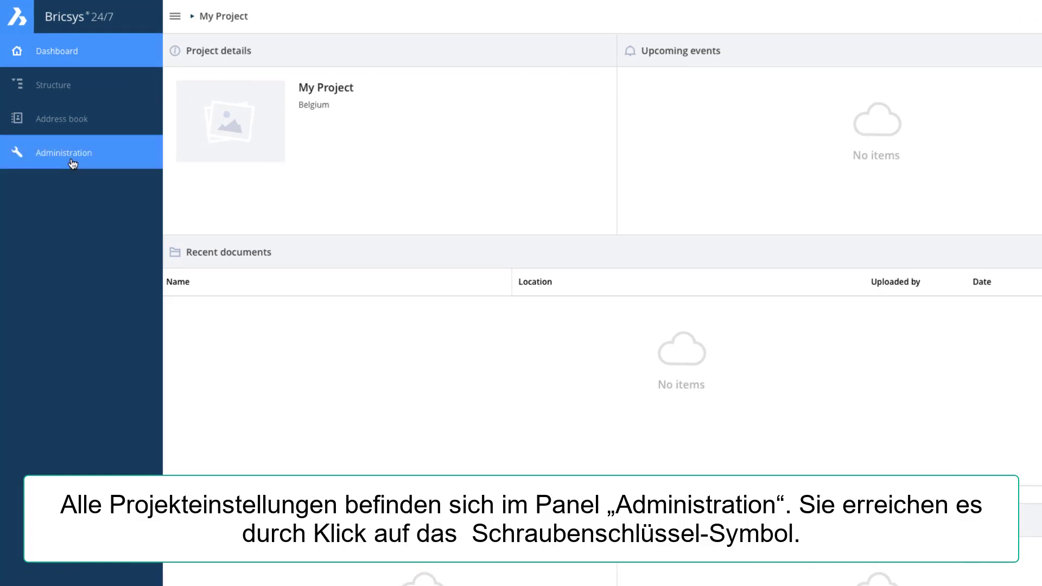
Open the project administration settings for My Project
click(73, 162)
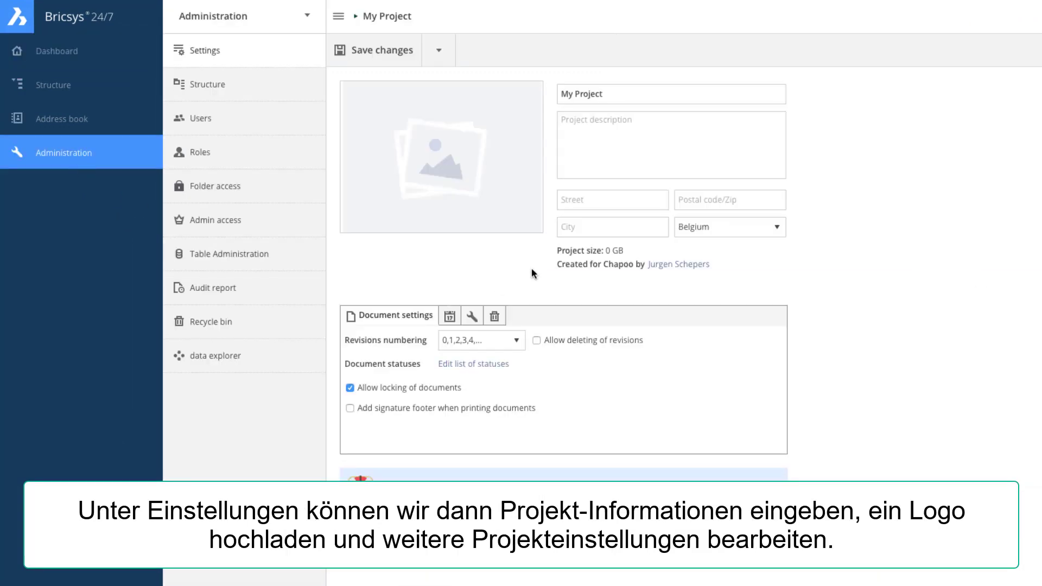
Rename the project to 'Sky Office & Housing'
click(607, 93)
key(ctrl+a)
text(Sky Office & )
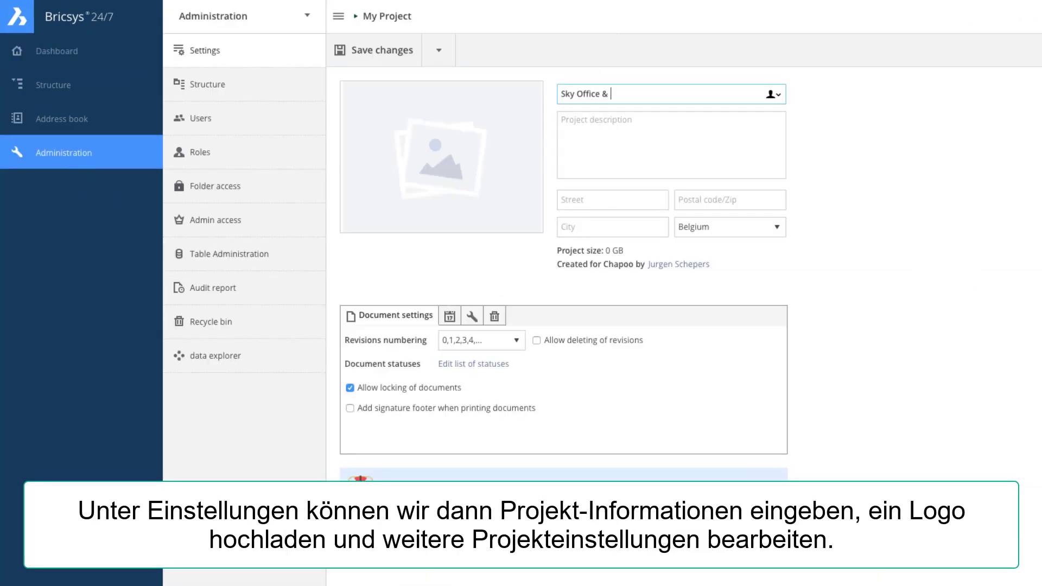
text(Housing)
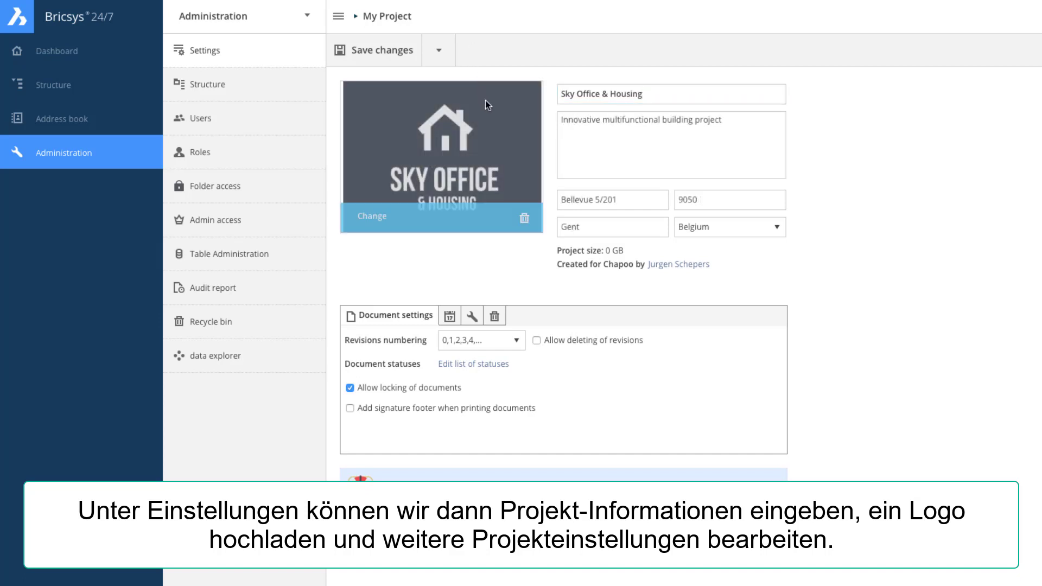
Let administrators view all notes and annotations, and save the project changes
click(449, 317)
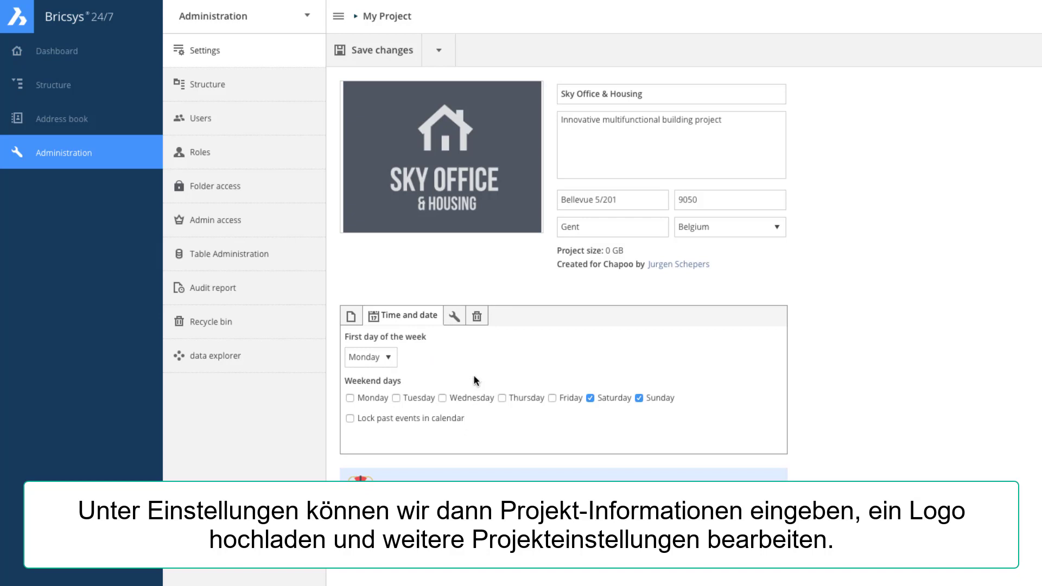
click(454, 317)
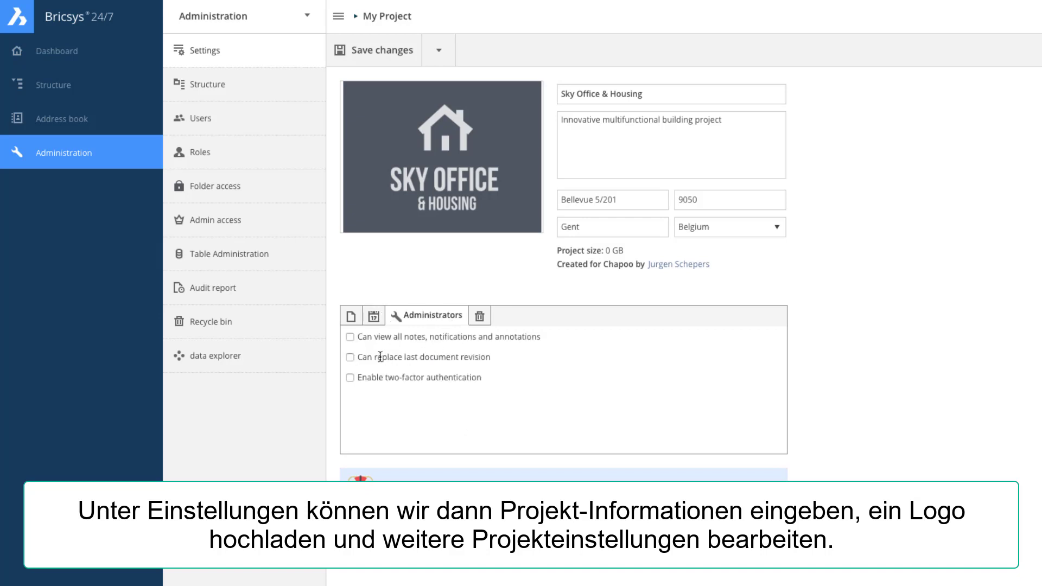
click(350, 337)
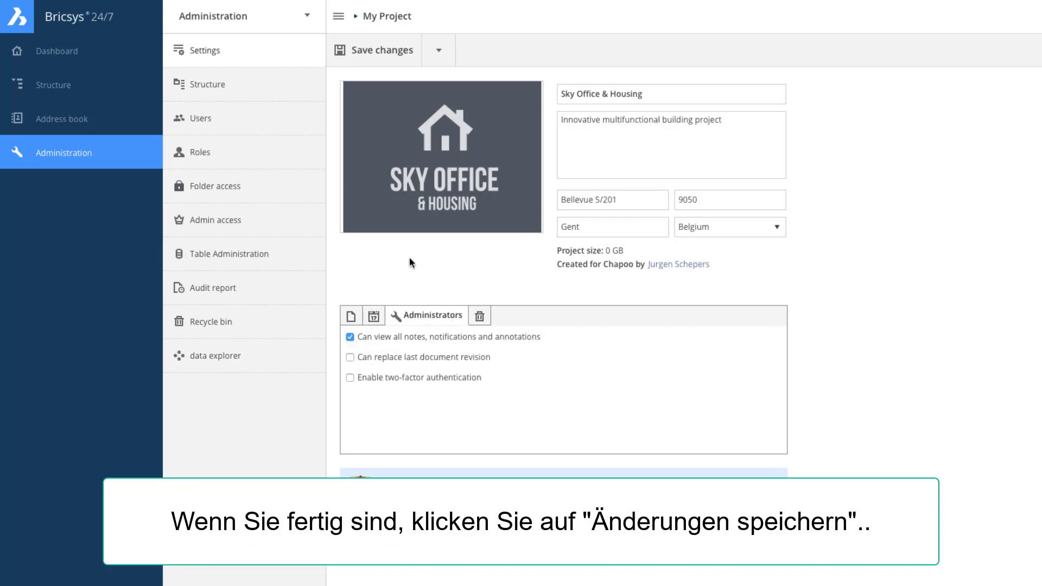
click(365, 56)
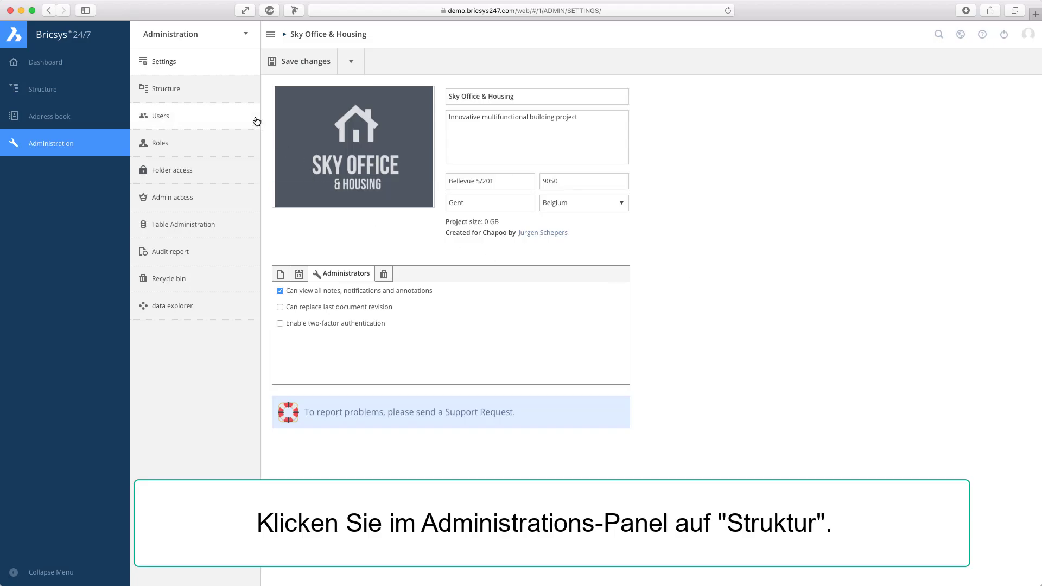
Go to the project folder Structure and begin adding a new folder
click(208, 89)
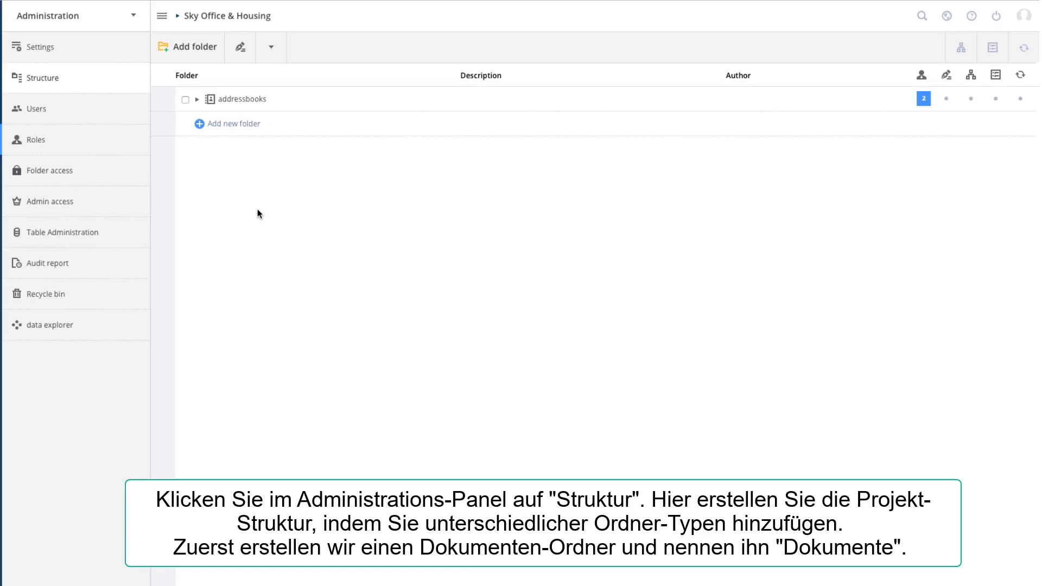
click(208, 45)
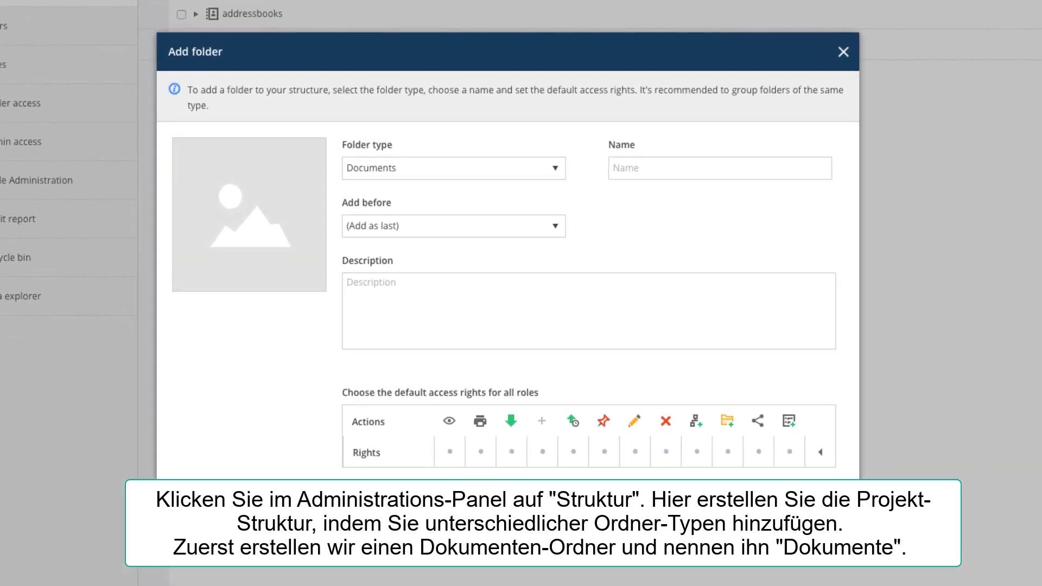
Name the folder 'Documents' and grant all roles view, print, download, add and upload-version rights on all items
click(624, 167)
text(Do)
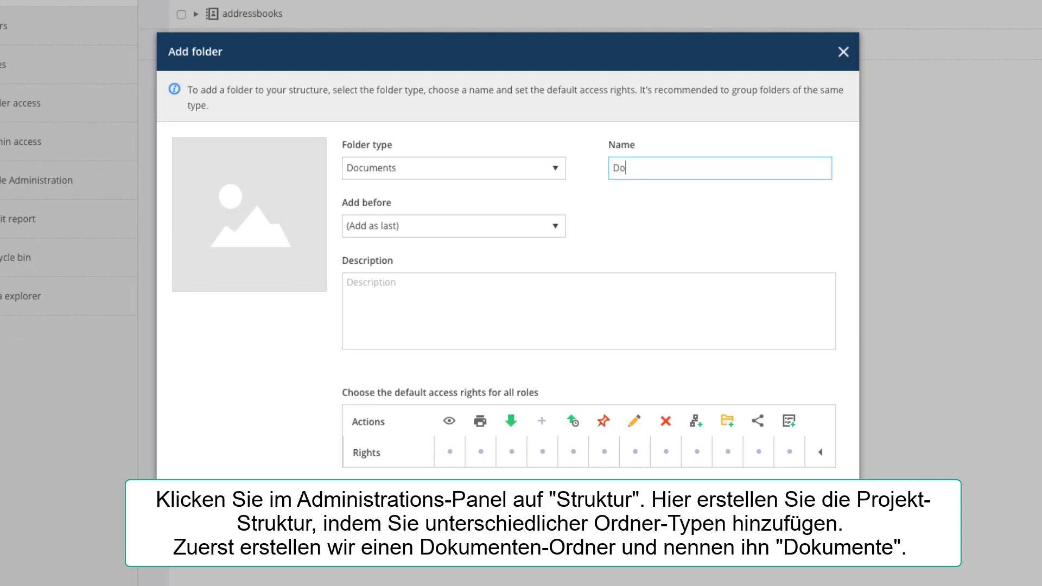
text(cuments)
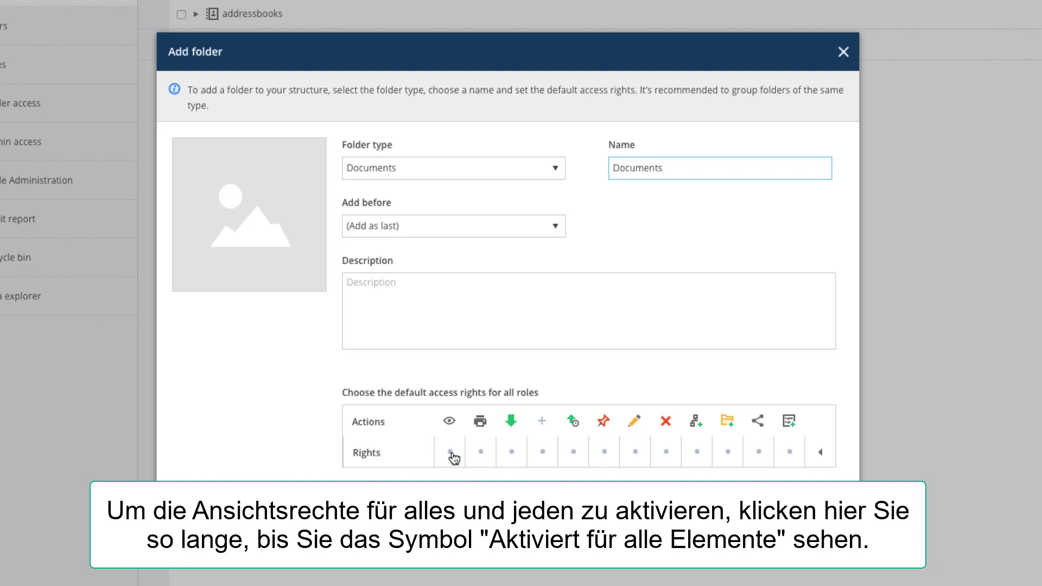
click(452, 454)
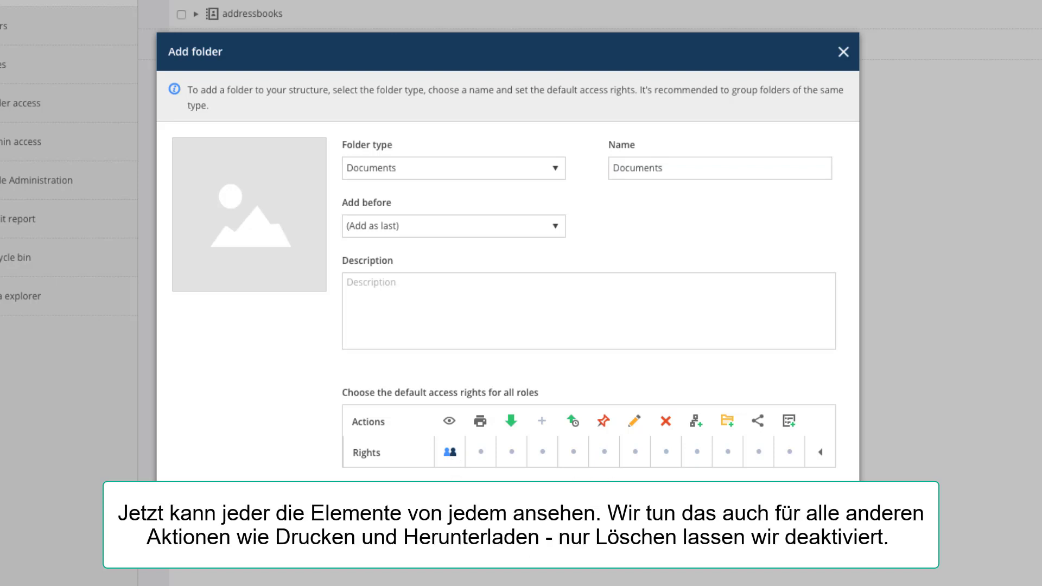
click(481, 454)
click(512, 455)
click(542, 454)
click(574, 454)
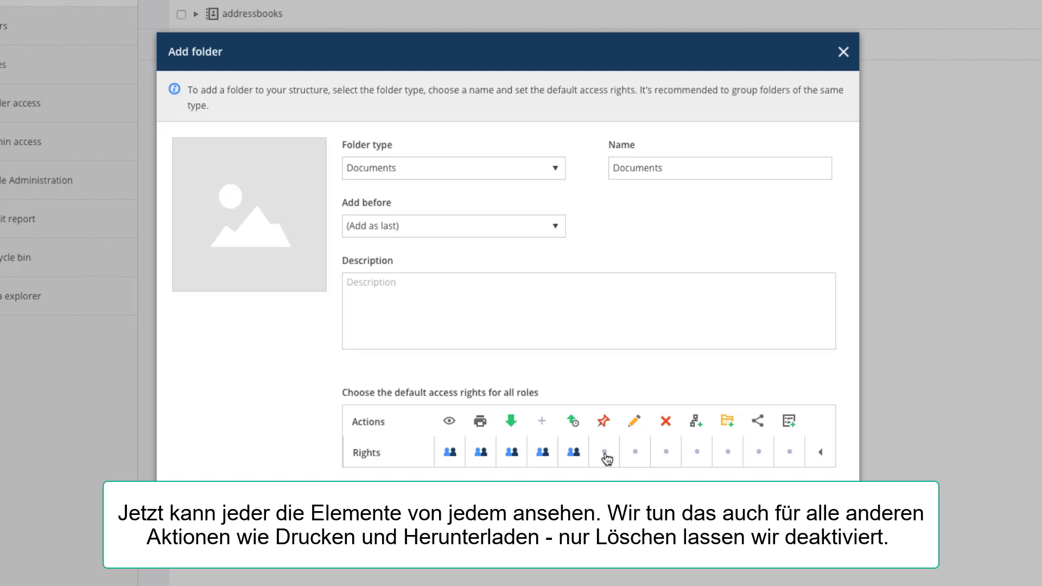
Grant pin, edit, linking, subfolder and share rights on all items, and create the Documents folder
click(605, 455)
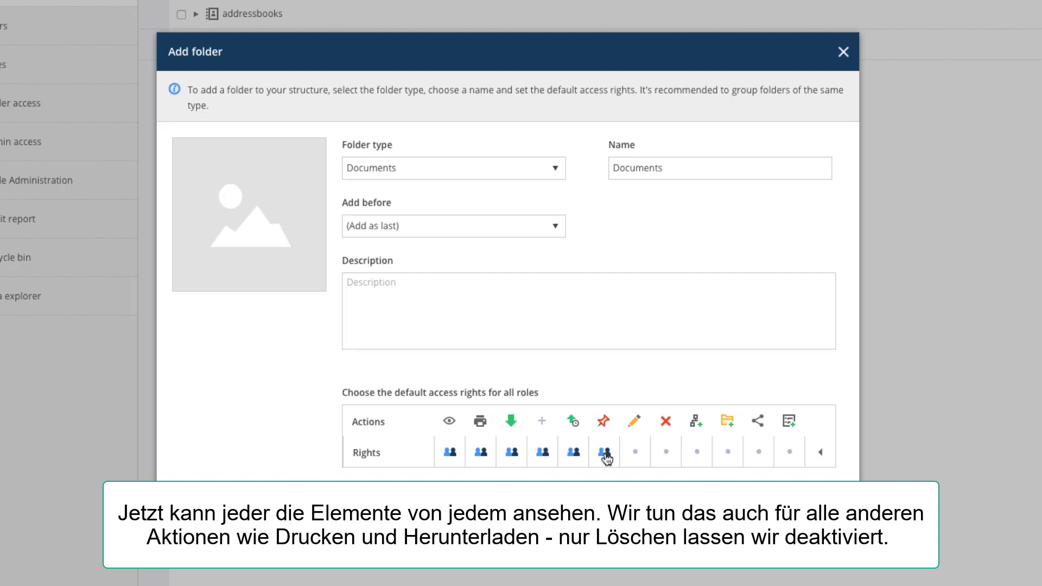
click(636, 455)
click(698, 455)
click(729, 455)
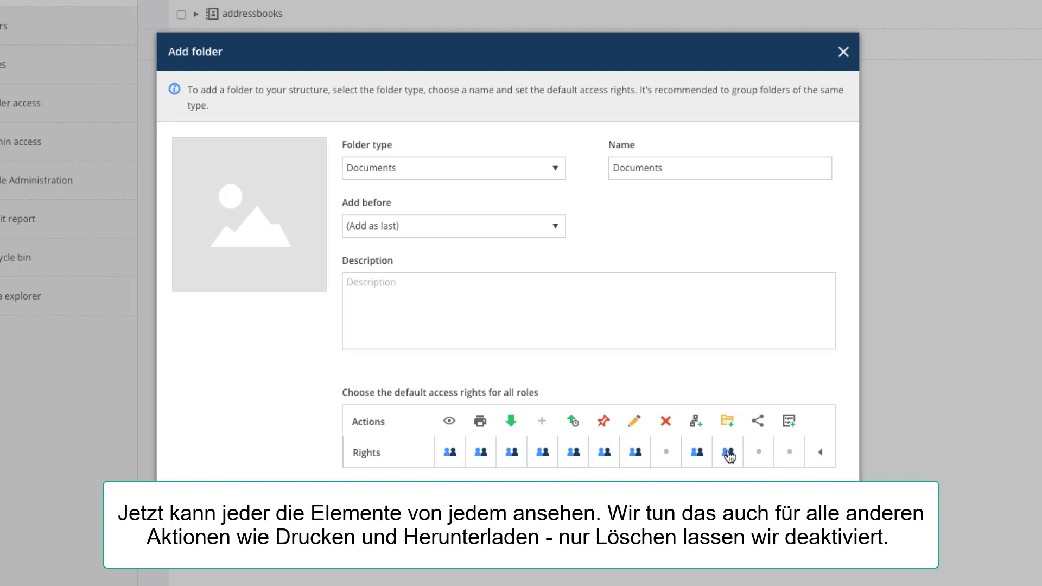
click(759, 454)
click(790, 457)
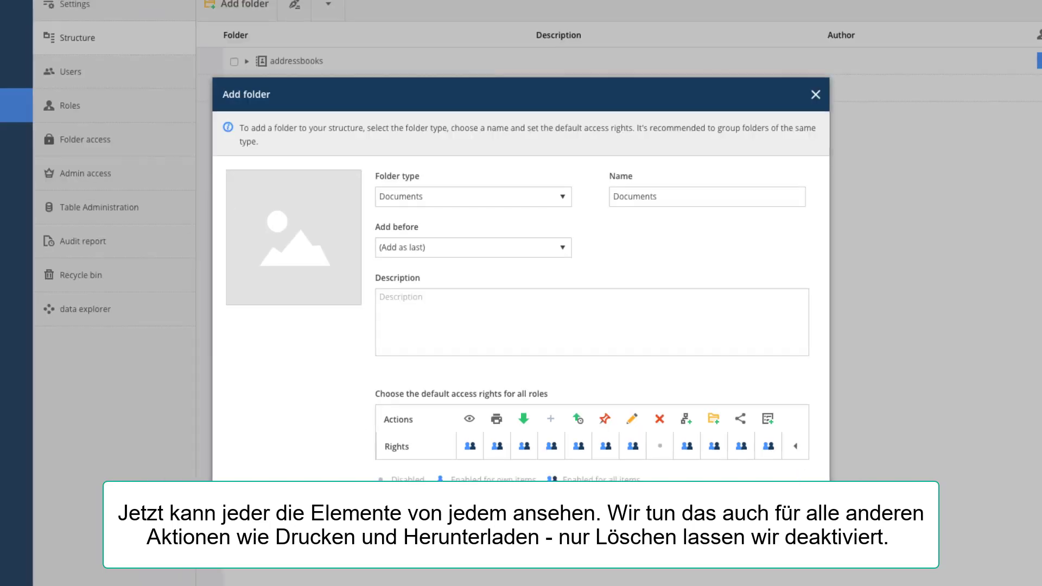
click(767, 484)
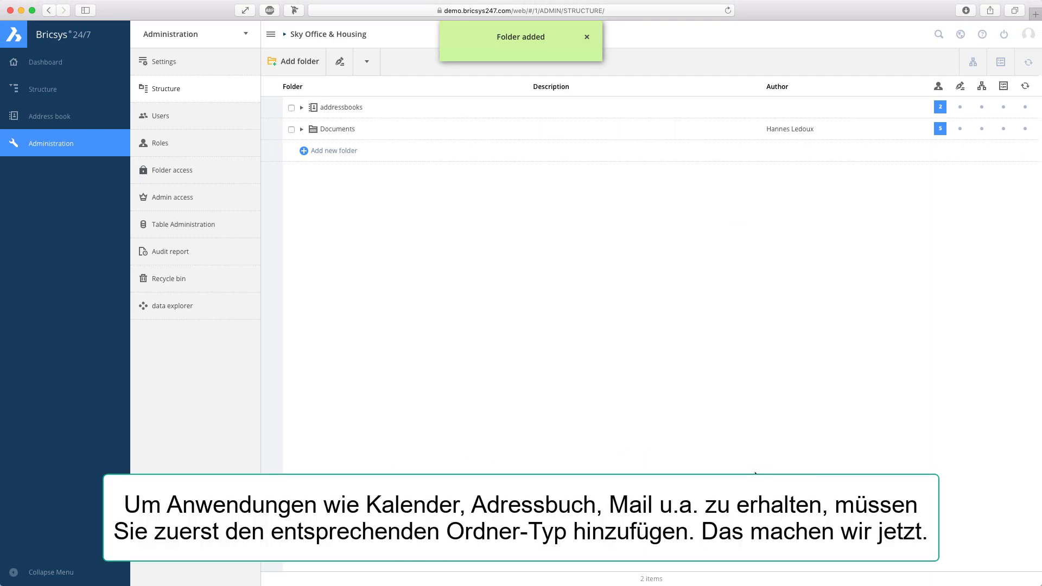
Add a Calendar-type folder named 'Calendar' with rights for all roles, then start a new role
click(298, 67)
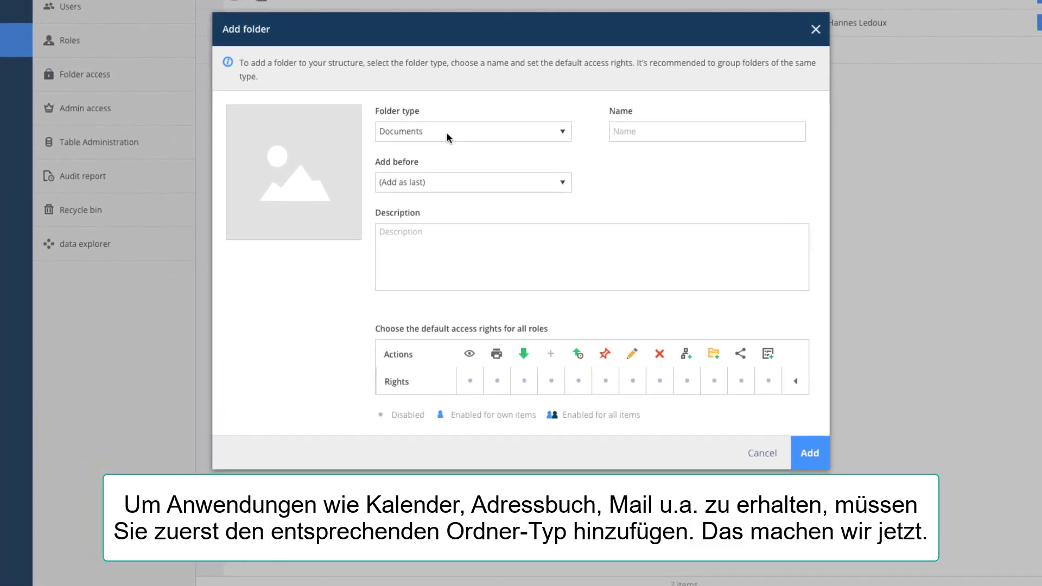
click(462, 217)
click(441, 156)
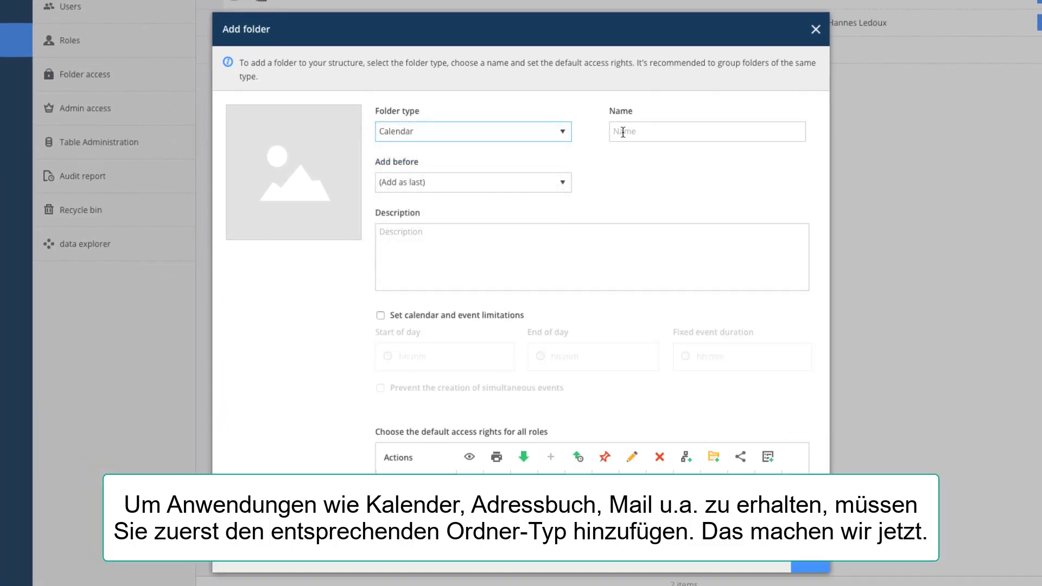
click(623, 133)
text(Calendar)
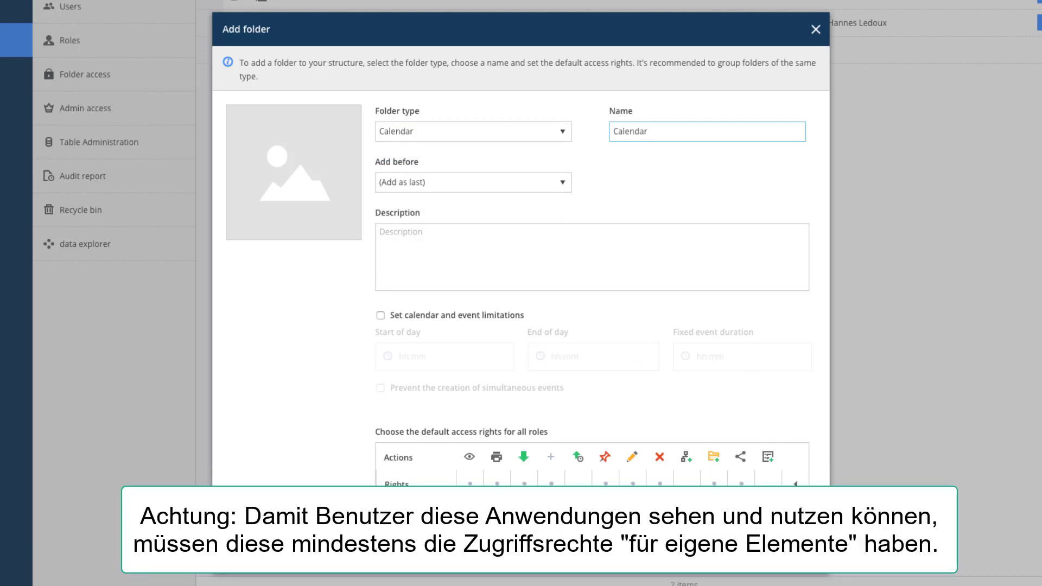
click(795, 485)
click(795, 485)
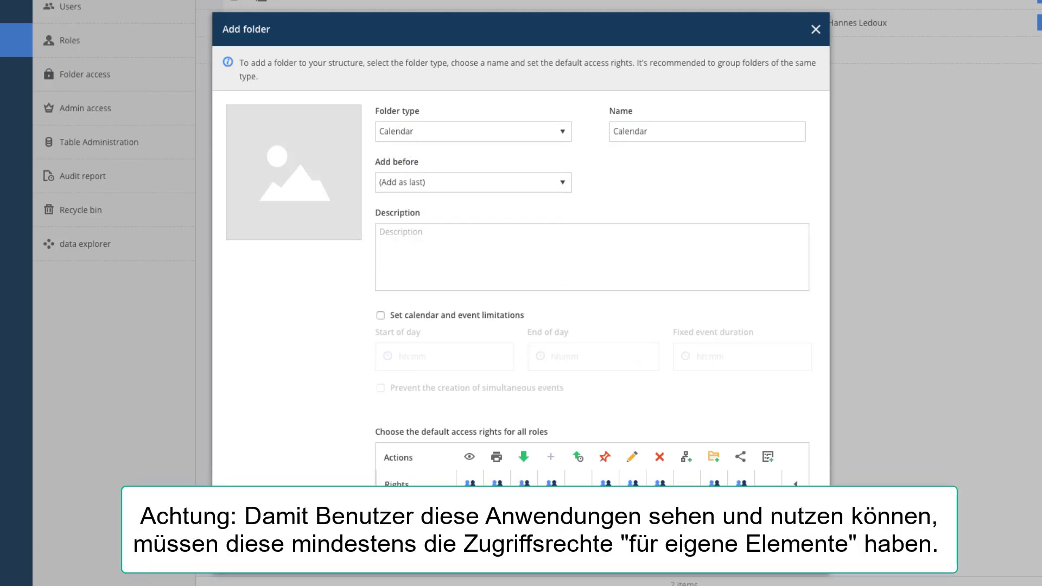
click(784, 553)
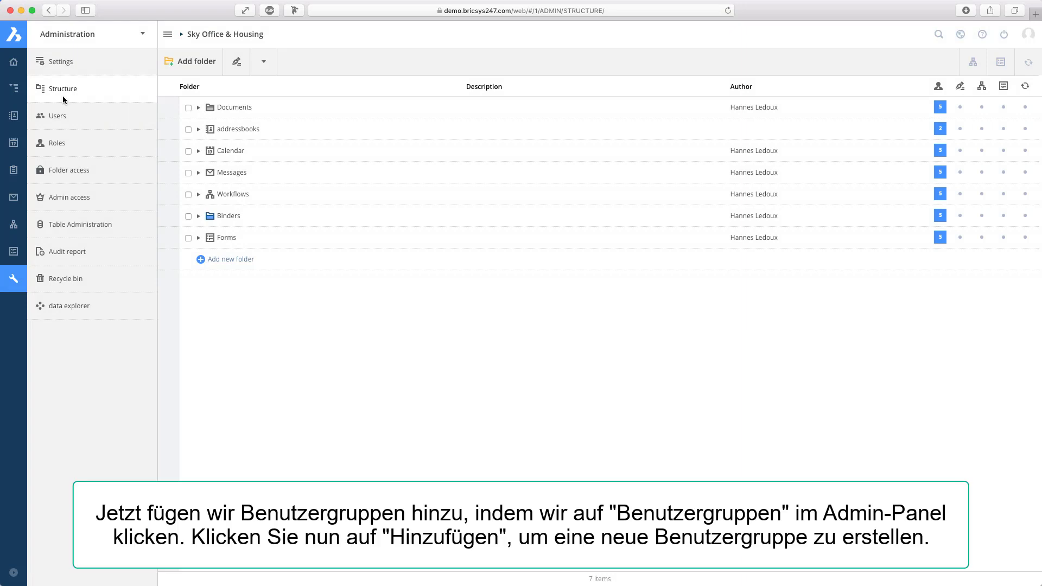
click(67, 145)
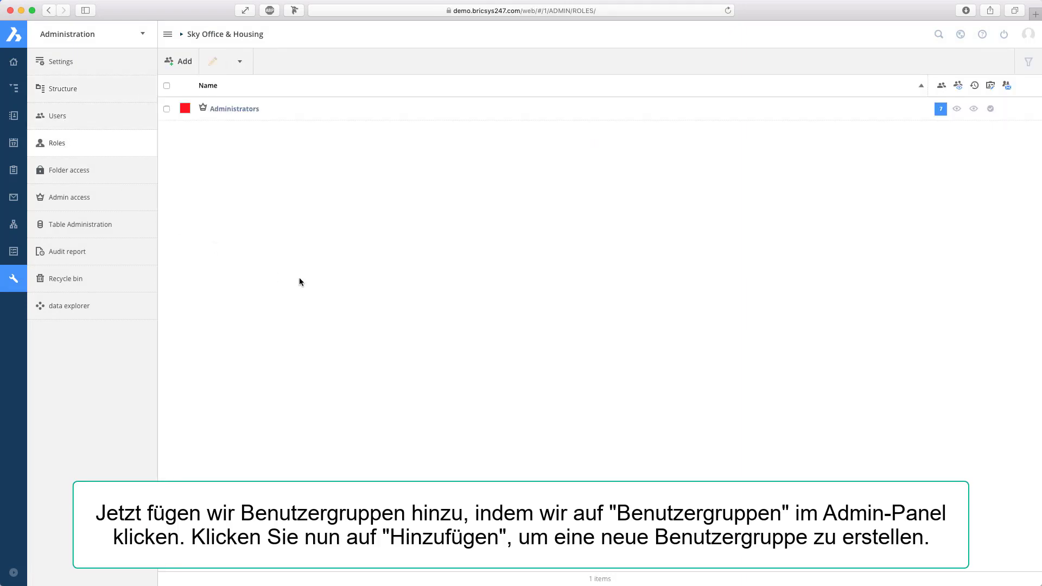
click(182, 61)
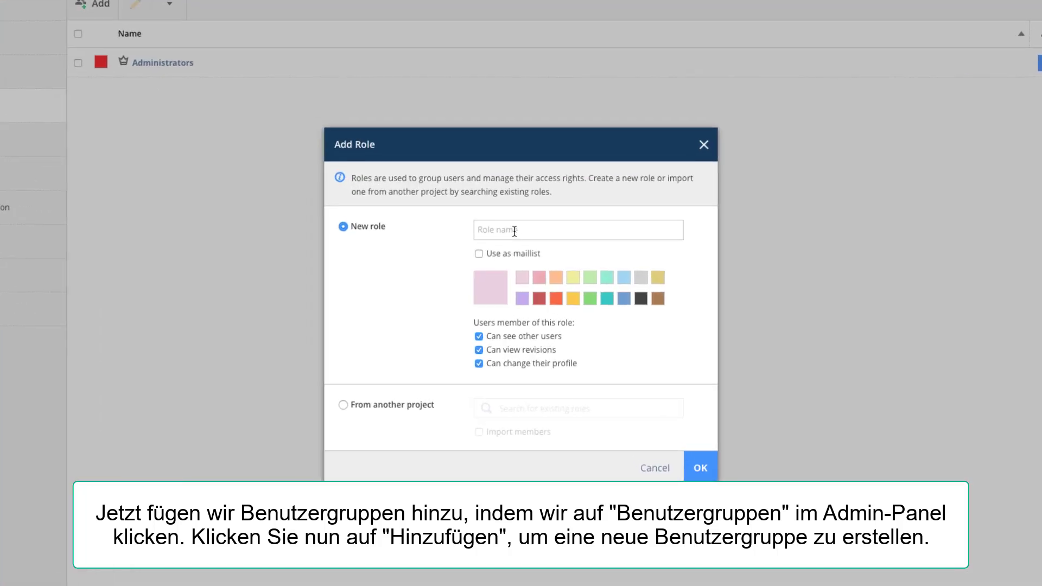
Create a new role named 'Employees'
click(521, 235)
text(Employees)
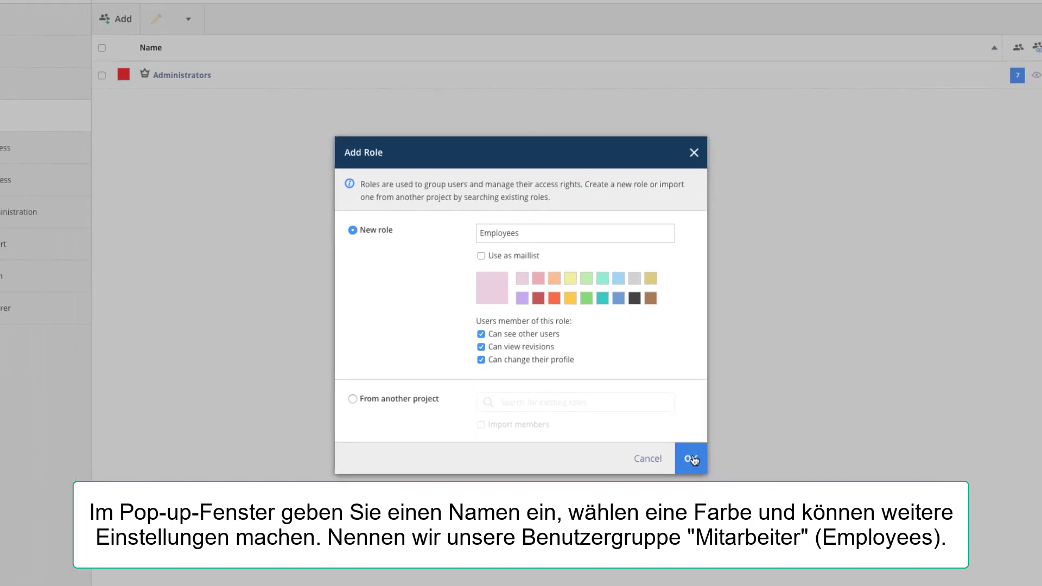
click(691, 458)
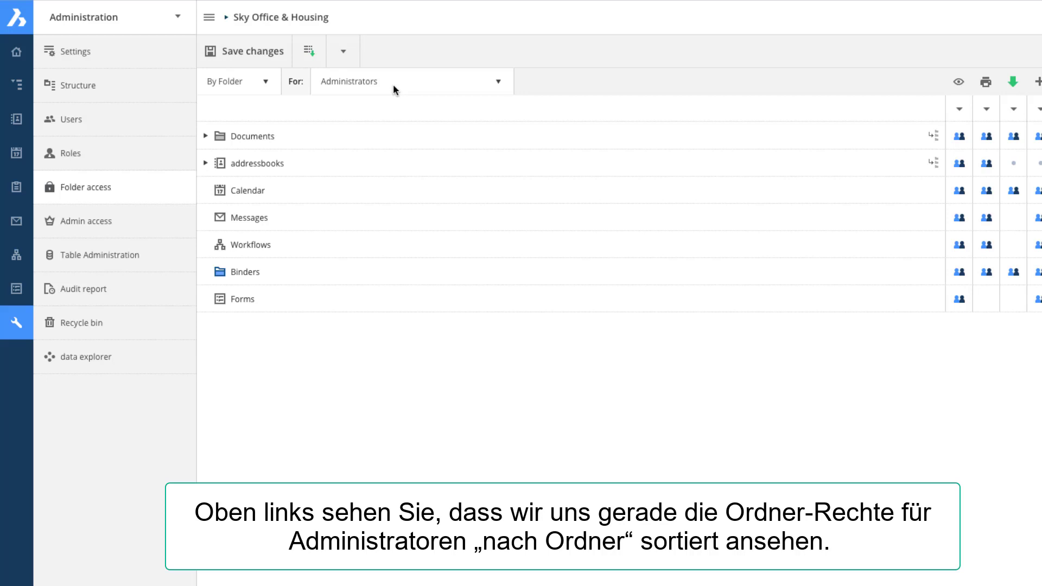
View folder rights by role for the Draft folder inside 2017
click(260, 82)
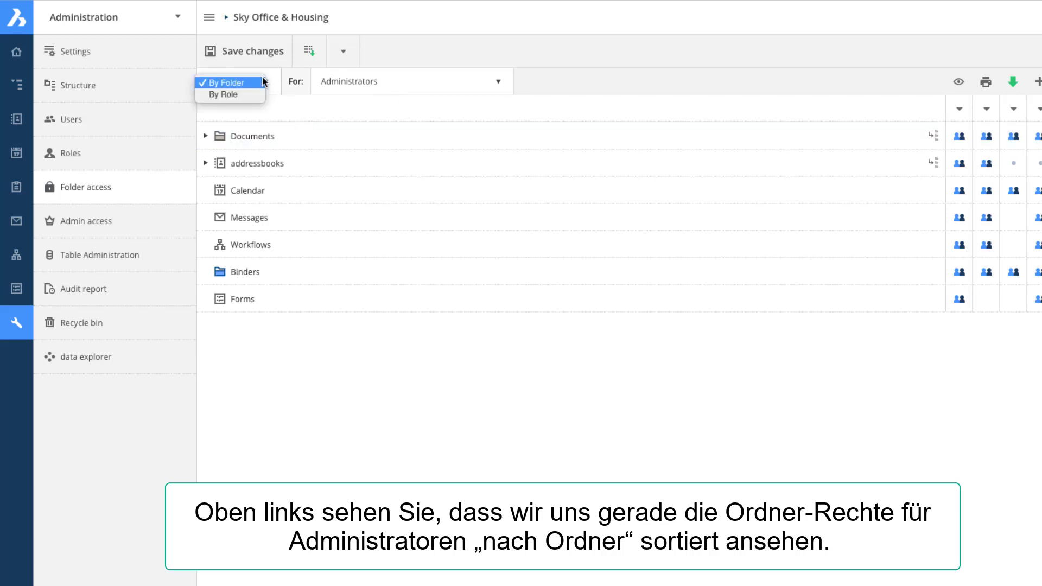
click(240, 95)
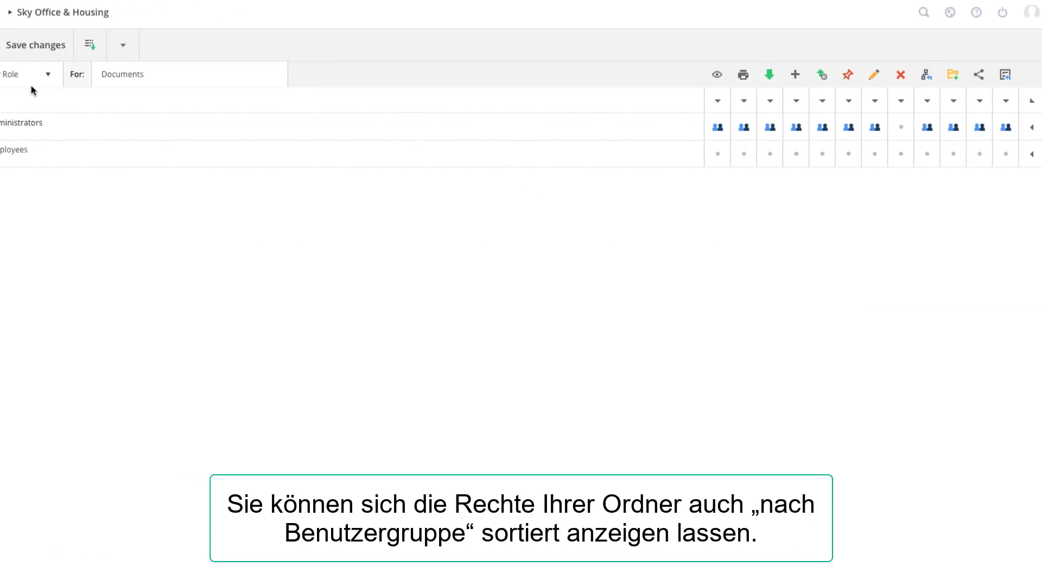
click(121, 74)
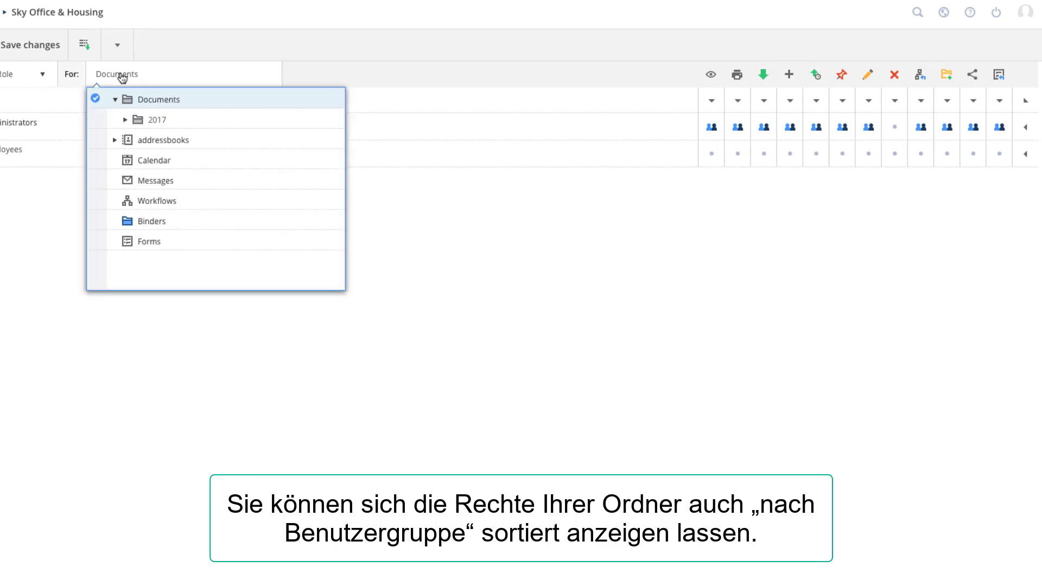
click(125, 119)
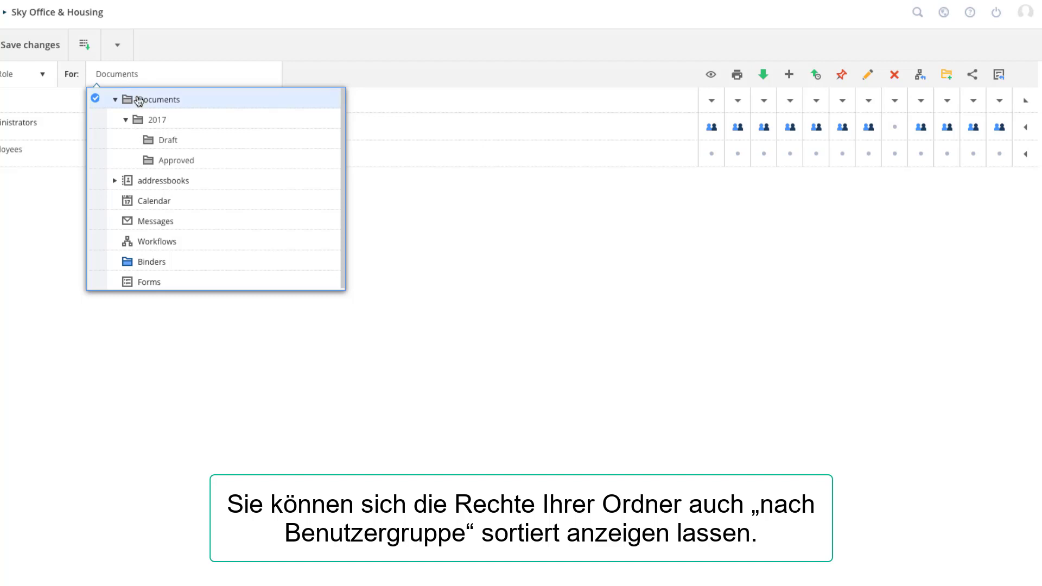
click(155, 144)
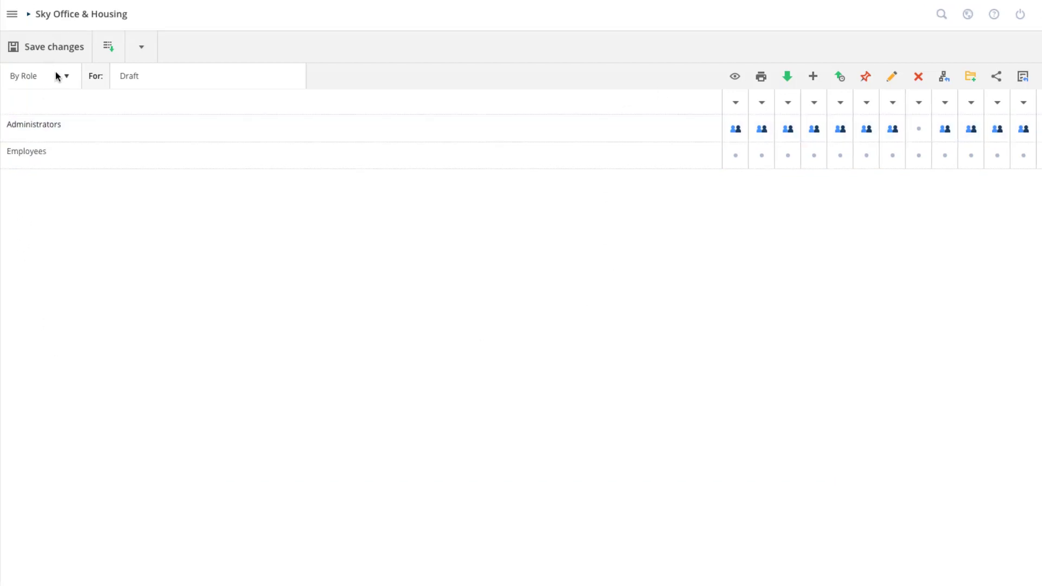
click(58, 76)
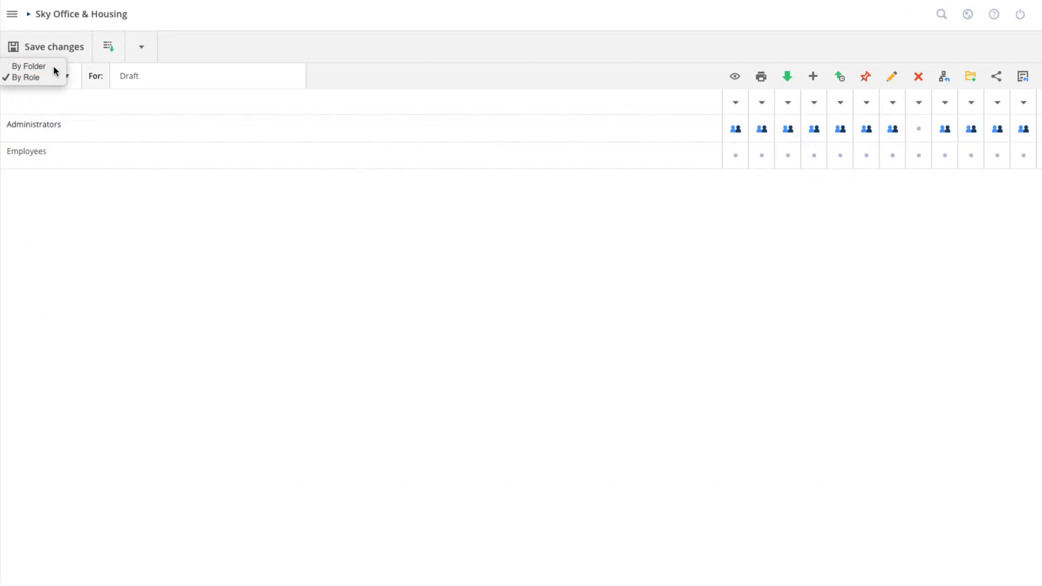
In By Folder view, give Employees view, print, add, download and upload-revision rights, then save
click(54, 68)
click(140, 85)
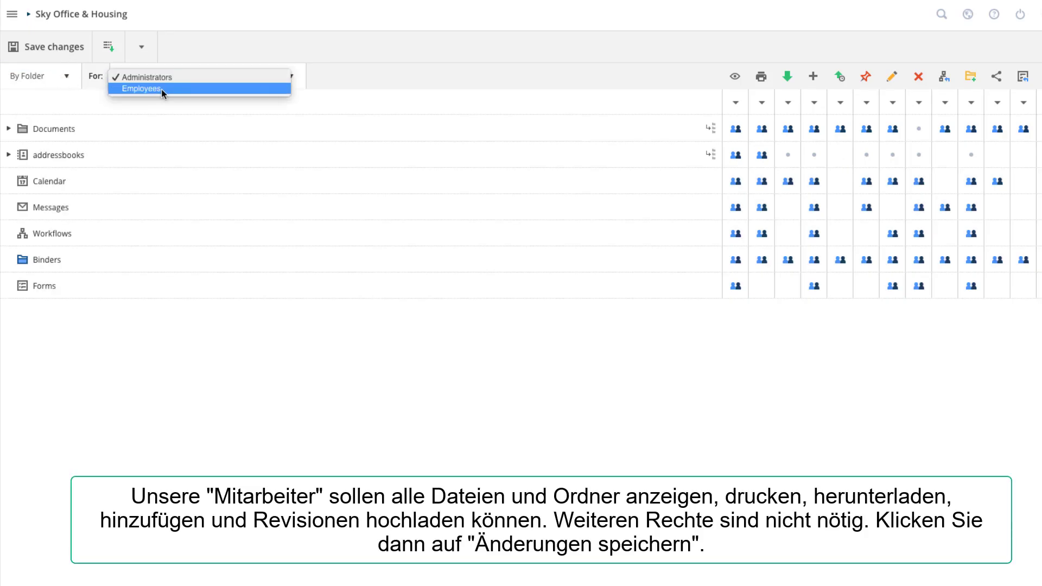
click(161, 89)
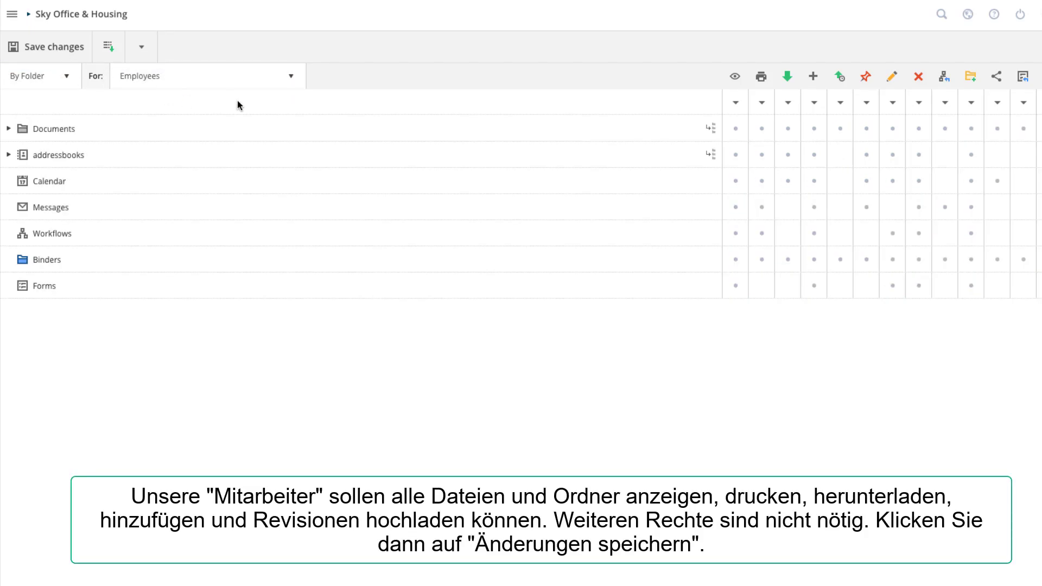
click(735, 103)
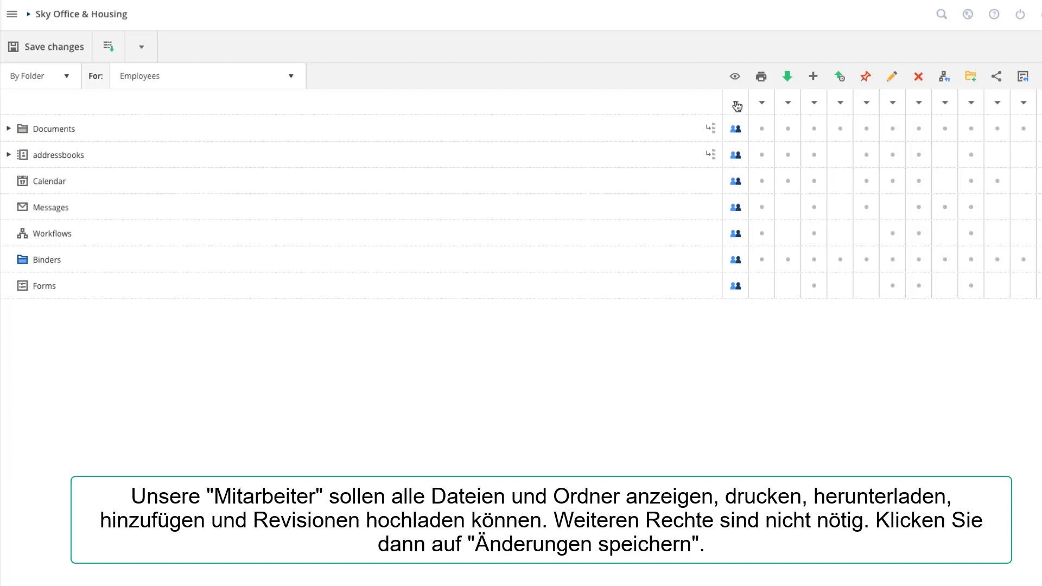
click(763, 104)
click(814, 105)
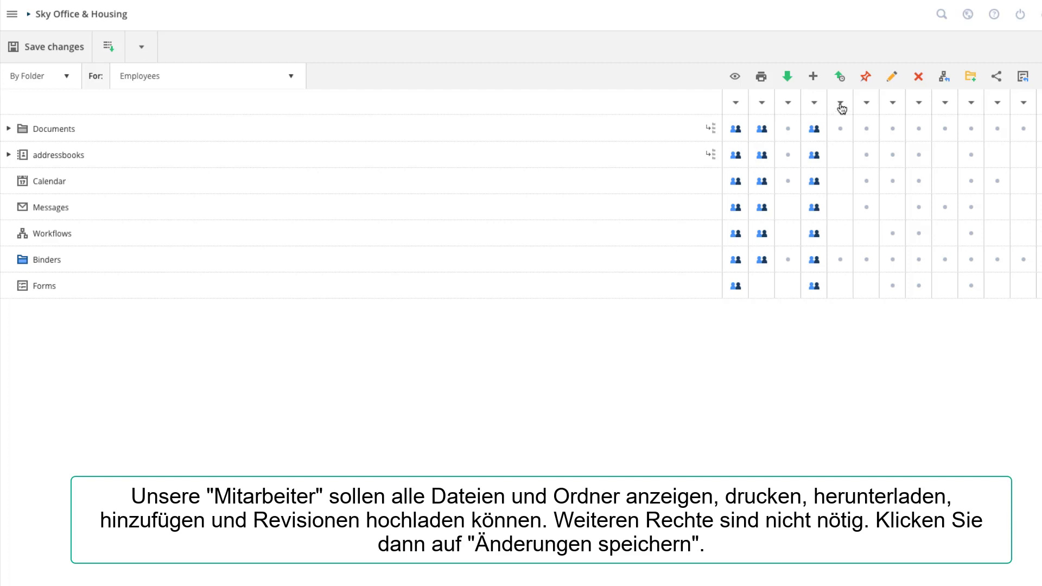
click(841, 105)
click(61, 47)
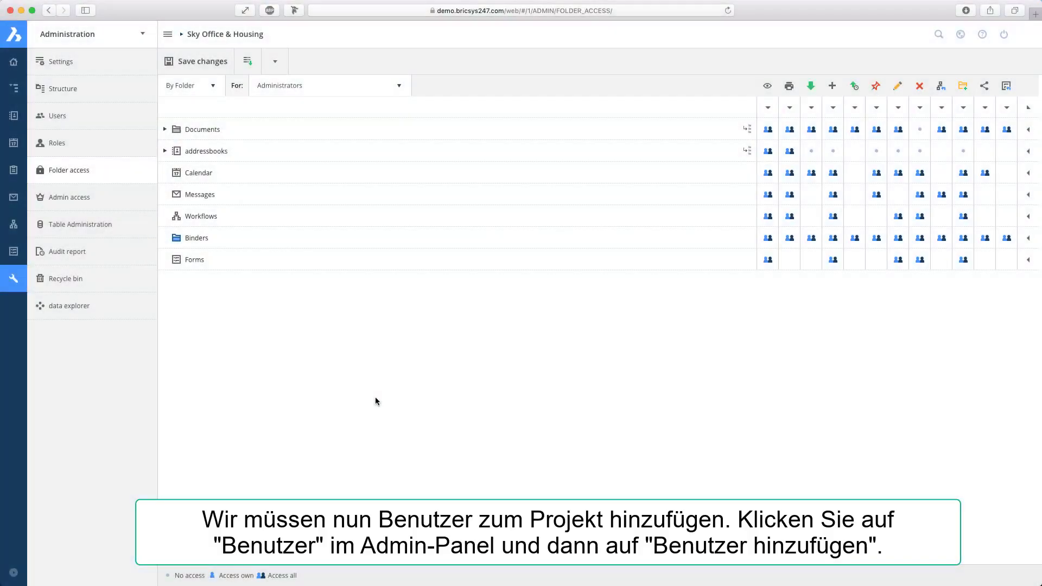
From the Users list, start adding a user and search for the first new employee's email address
click(115, 128)
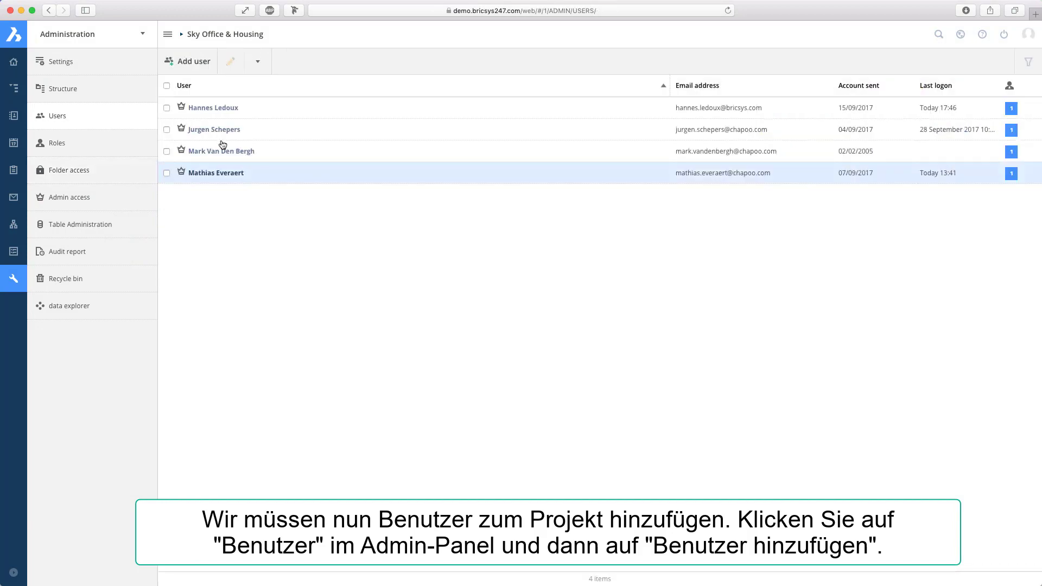
click(193, 62)
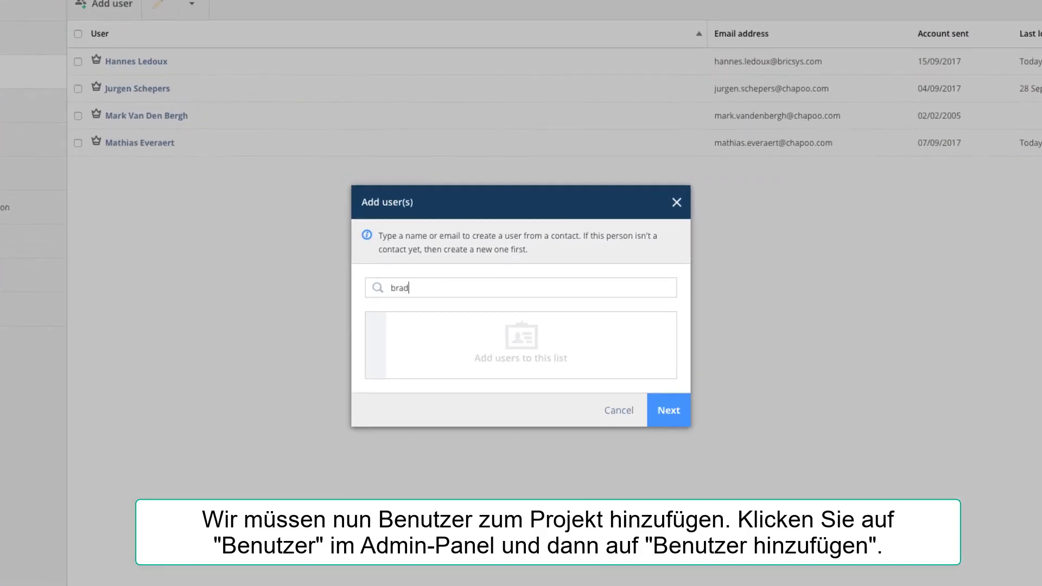
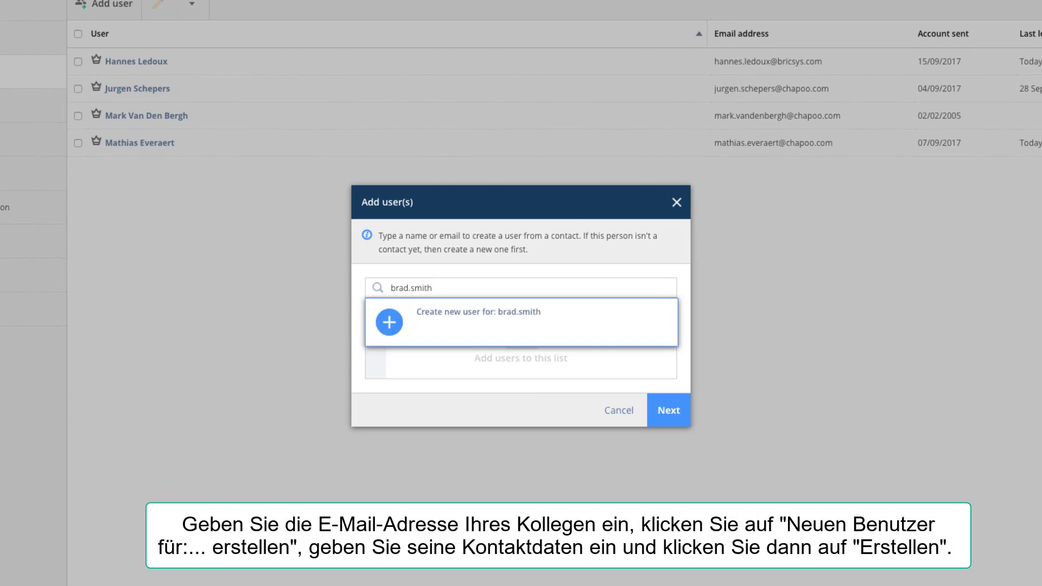
Create a new user account with the employee's first name, last name and email address
click(542, 332)
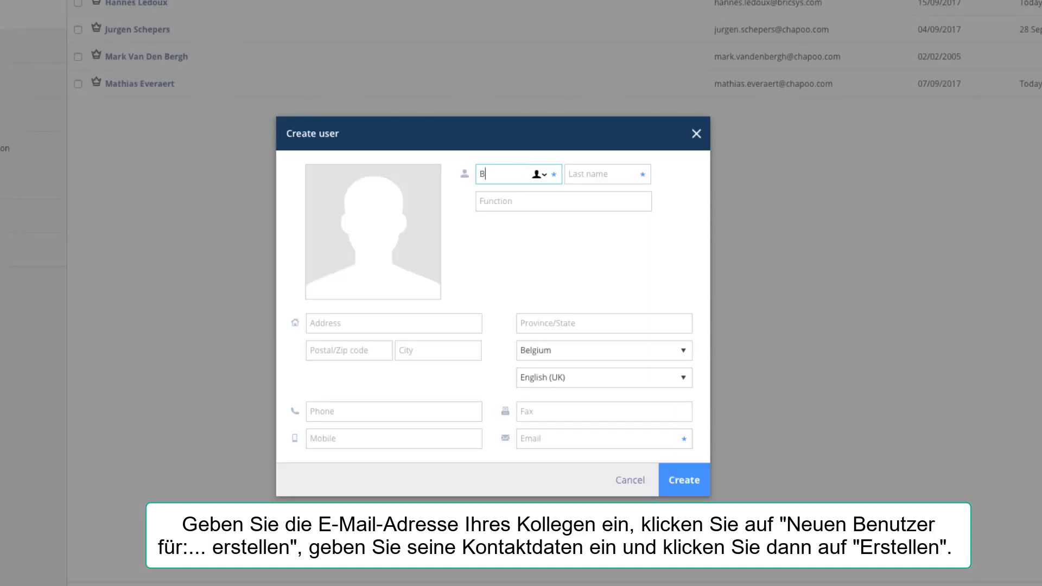
key(Tab)
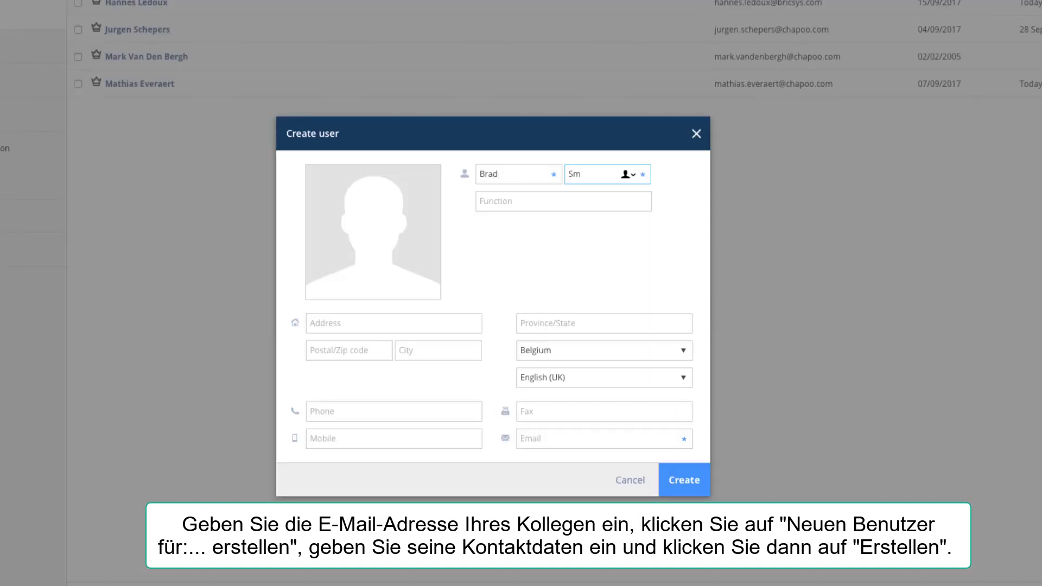
click(553, 437)
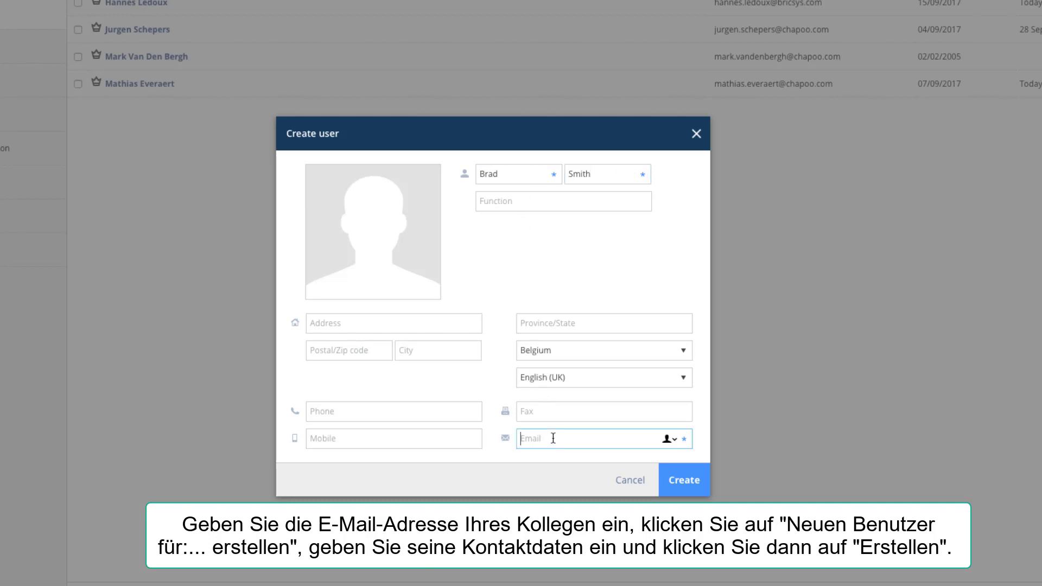
click(683, 485)
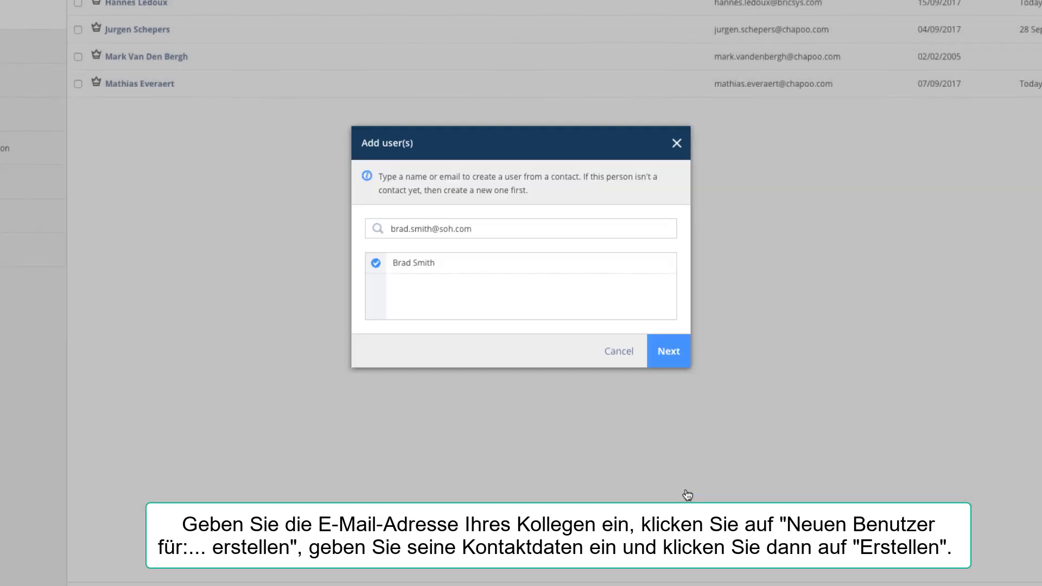
Search for the second colleague's e-mail address and create a new user account for it
click(458, 228)
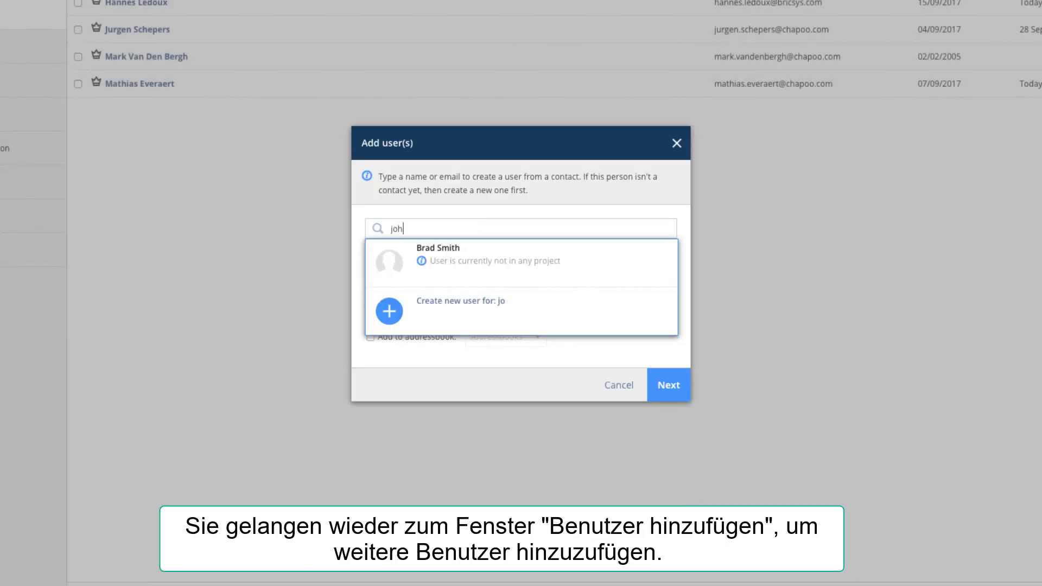
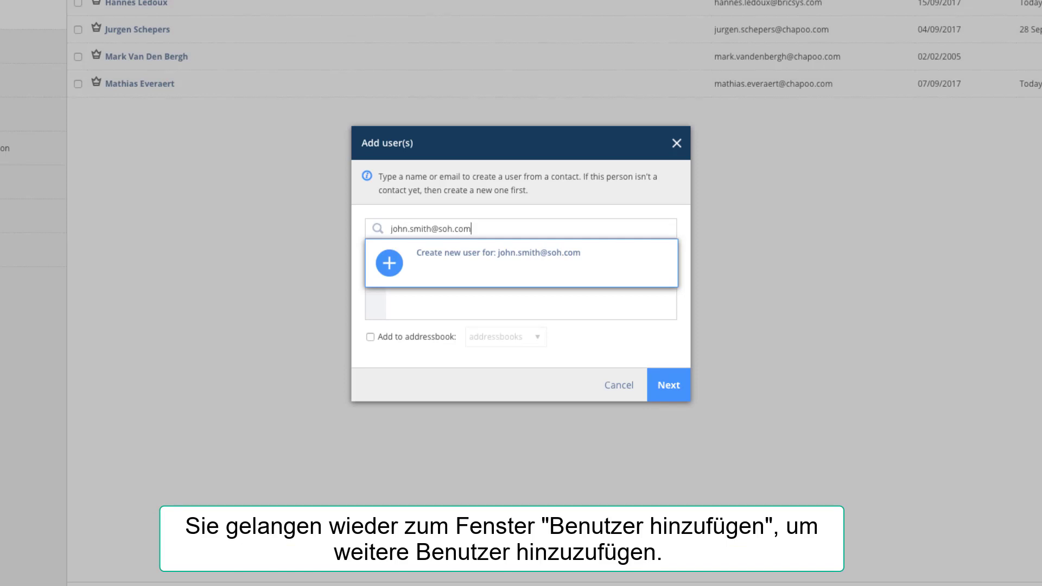
click(448, 265)
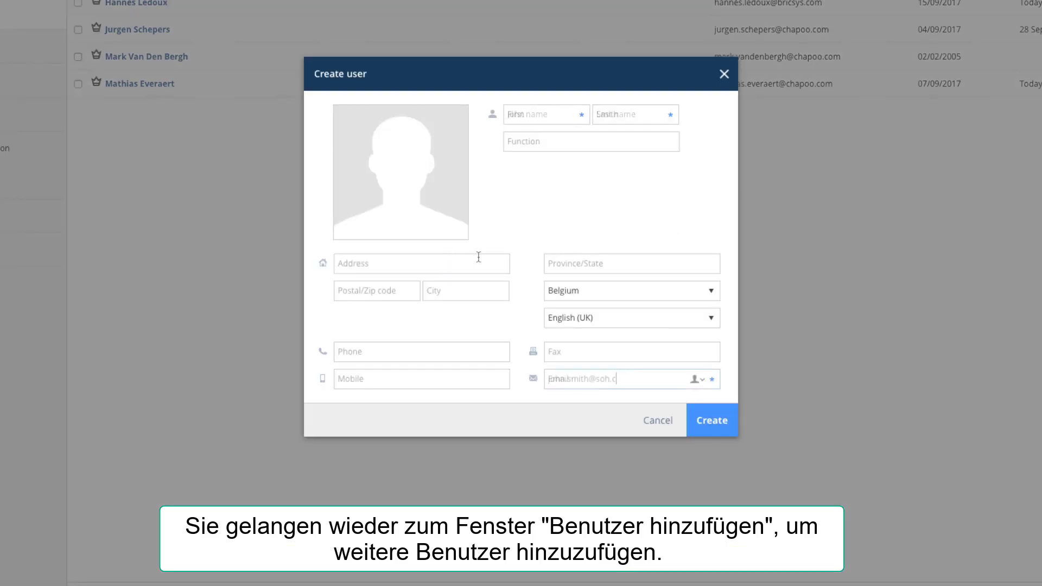
click(711, 420)
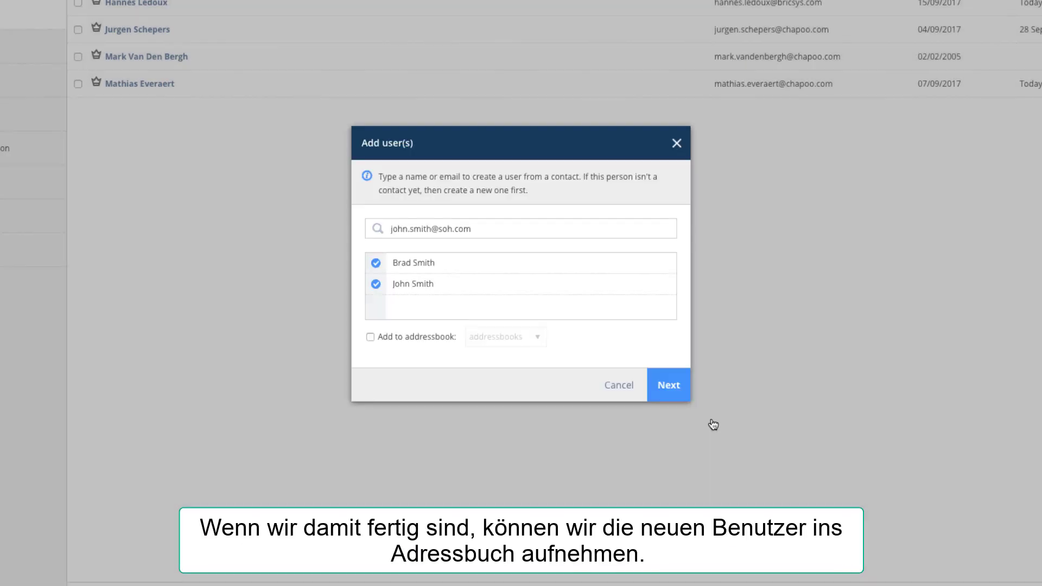
Add both new users to the 'addressbooks' address book, assign the Employees role, and reach the overview
click(370, 337)
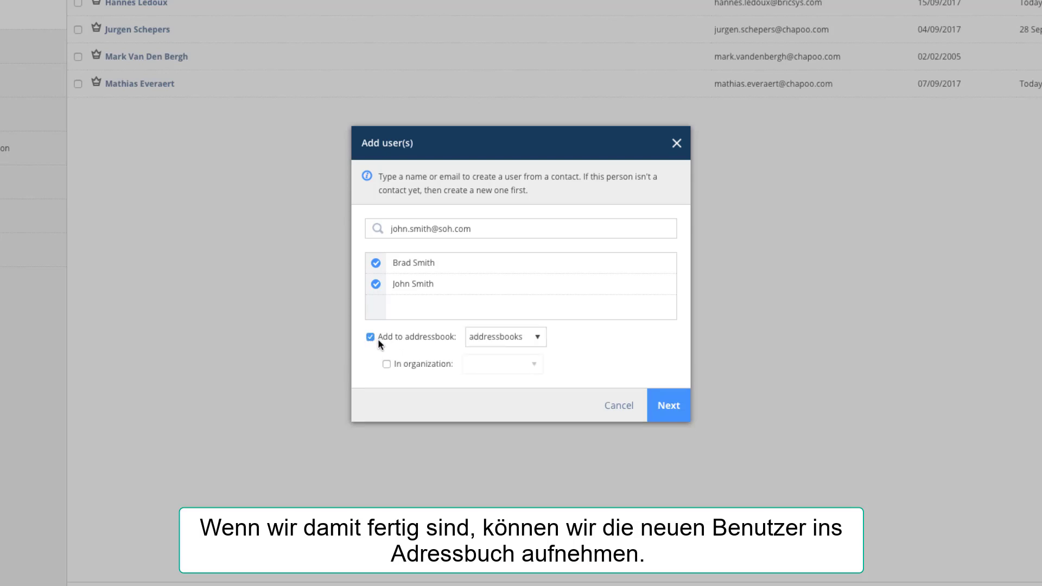
click(526, 338)
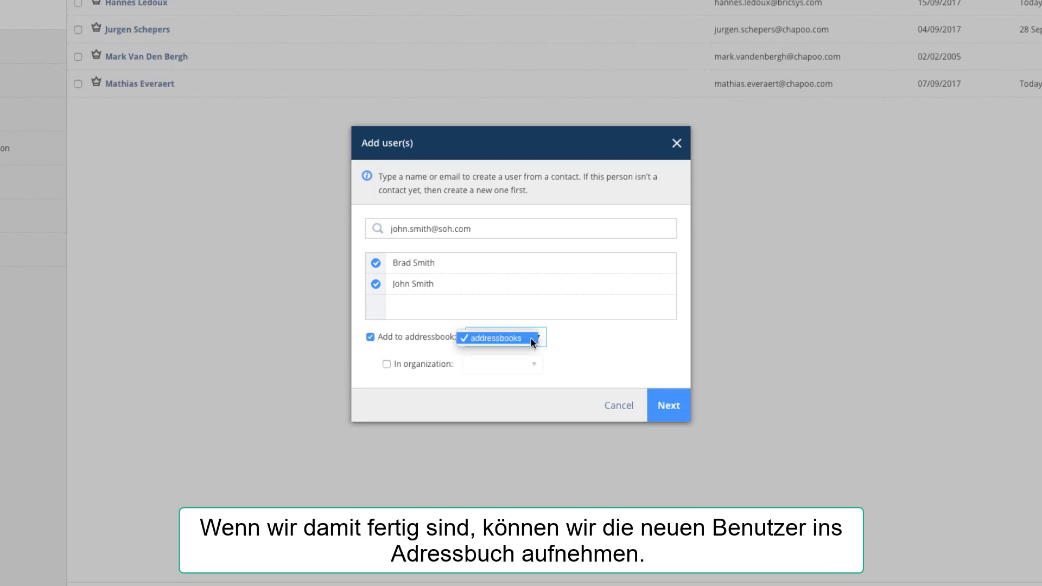
click(528, 338)
click(668, 408)
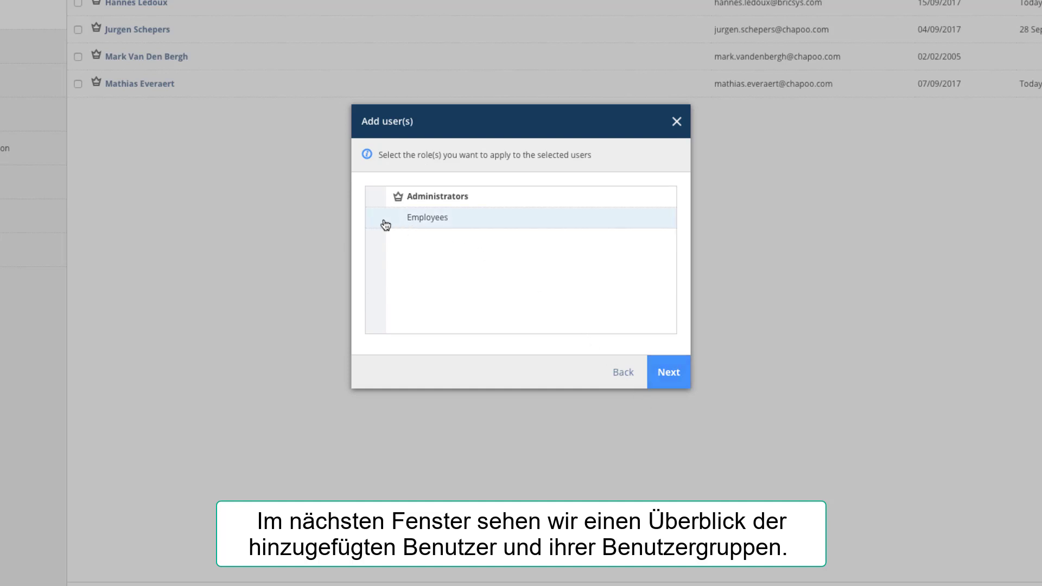
click(671, 371)
Add both new users to the project with the account message 'Hi, here's your account'
click(669, 365)
text(Hi, her)
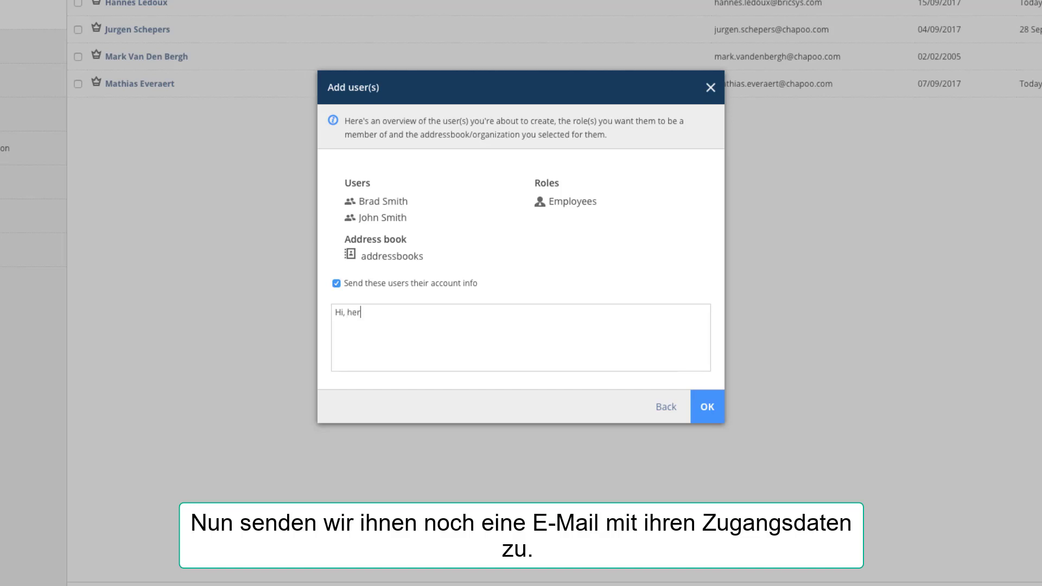
text(e's your account)
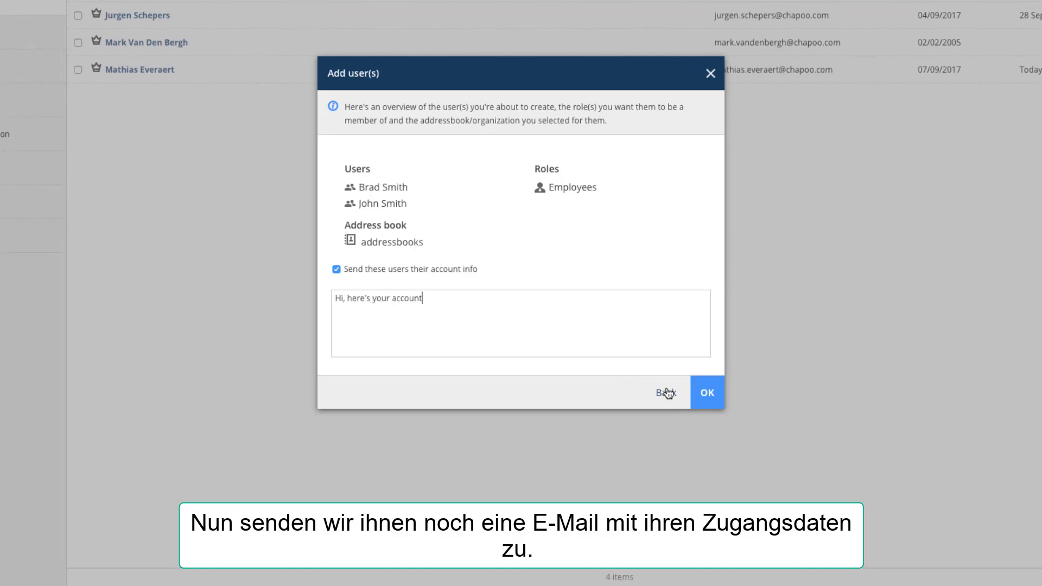
click(708, 406)
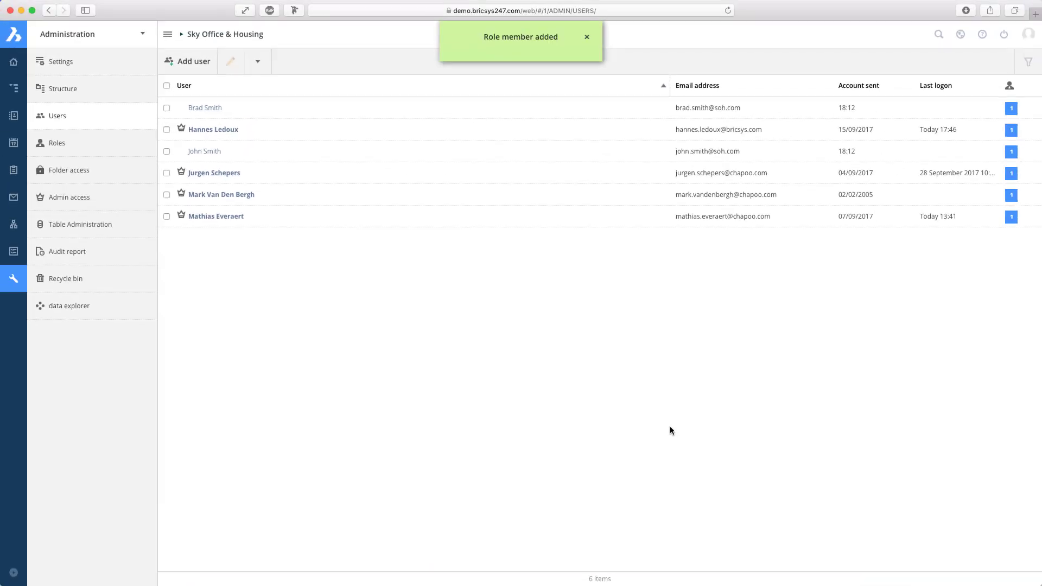